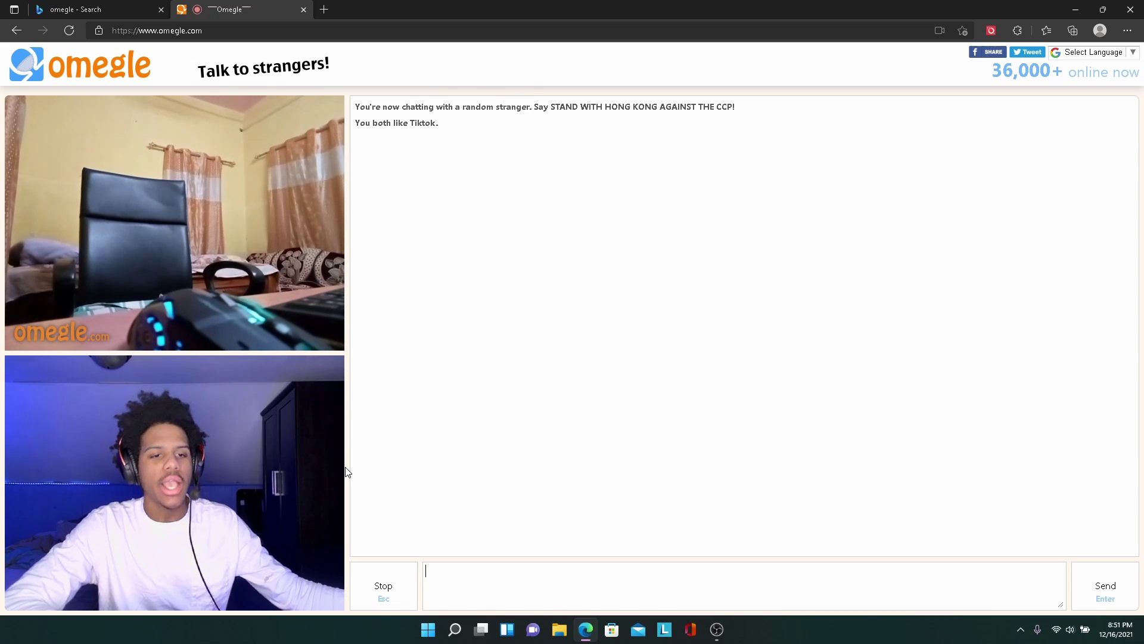
Stop the current chat to meet a new TikTok-interest stranger.
key(Escape)
key(Escape)
key(Escape)
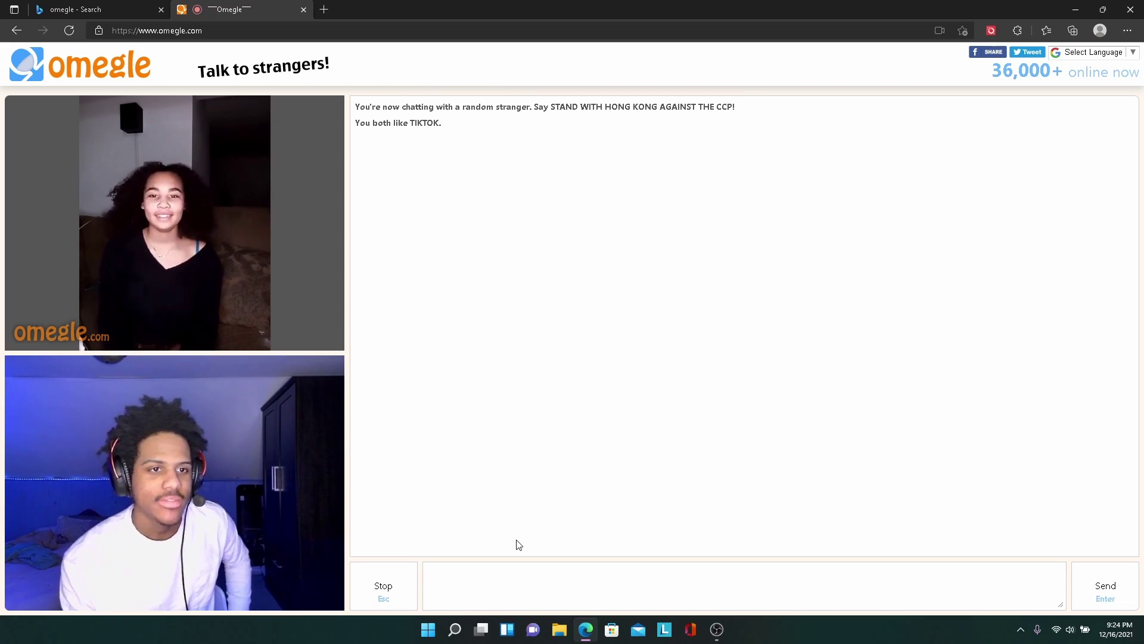
Disconnect from this stranger to meet one sharing YouTube and TikTok interests.
key(Escape)
key(Escape)
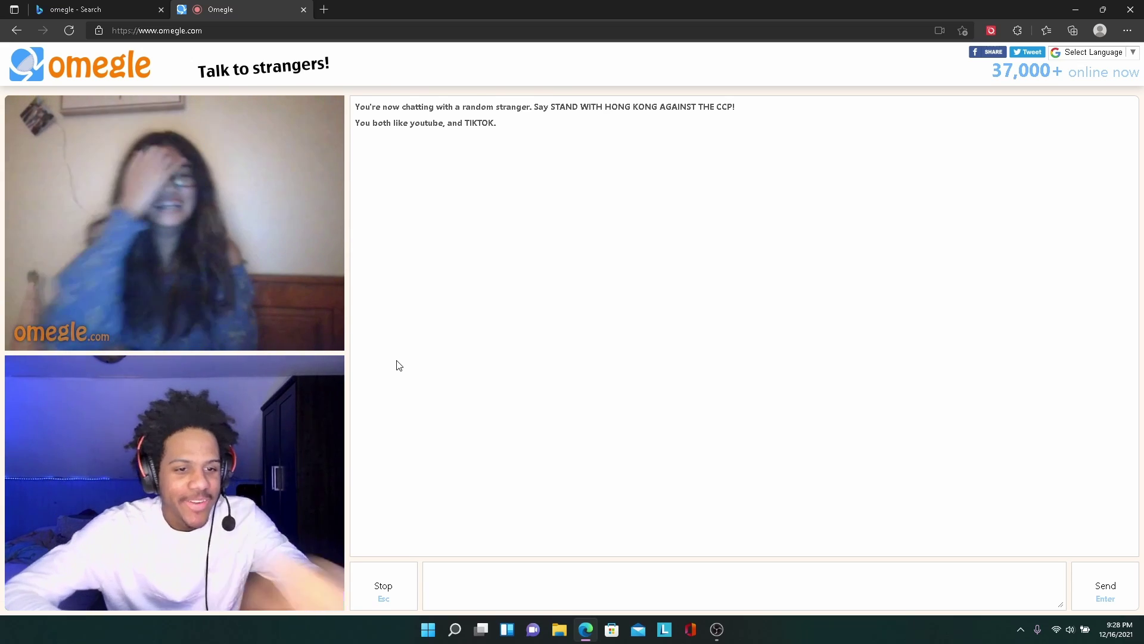
Stop and confirm leaving the chat with the girl in glasses.
key(Escape)
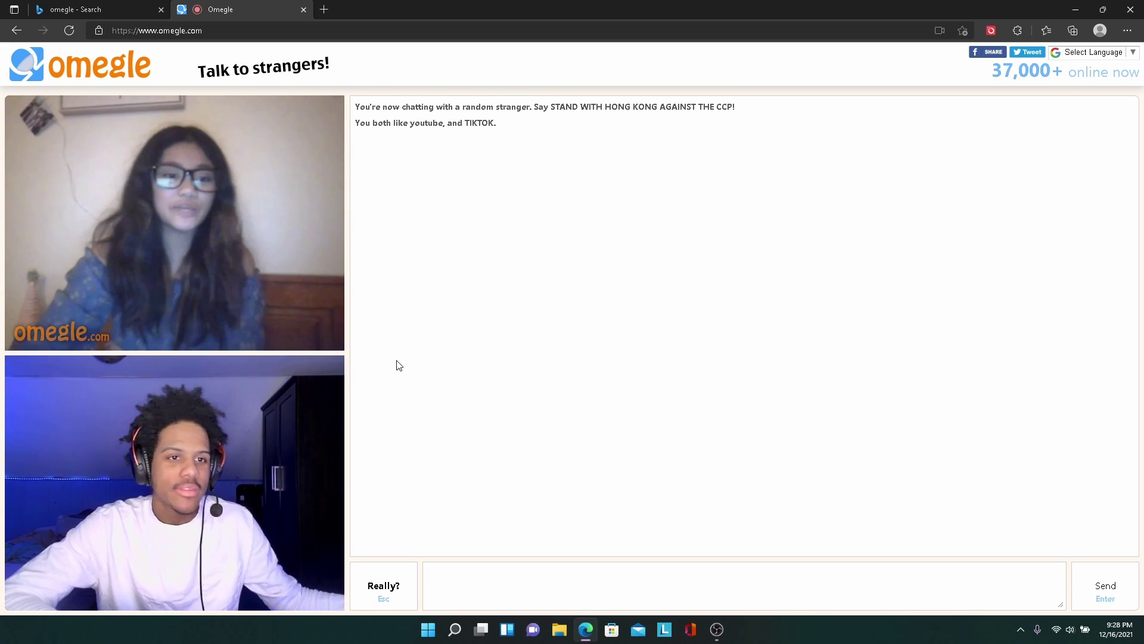
key(Escape)
key(Escape)
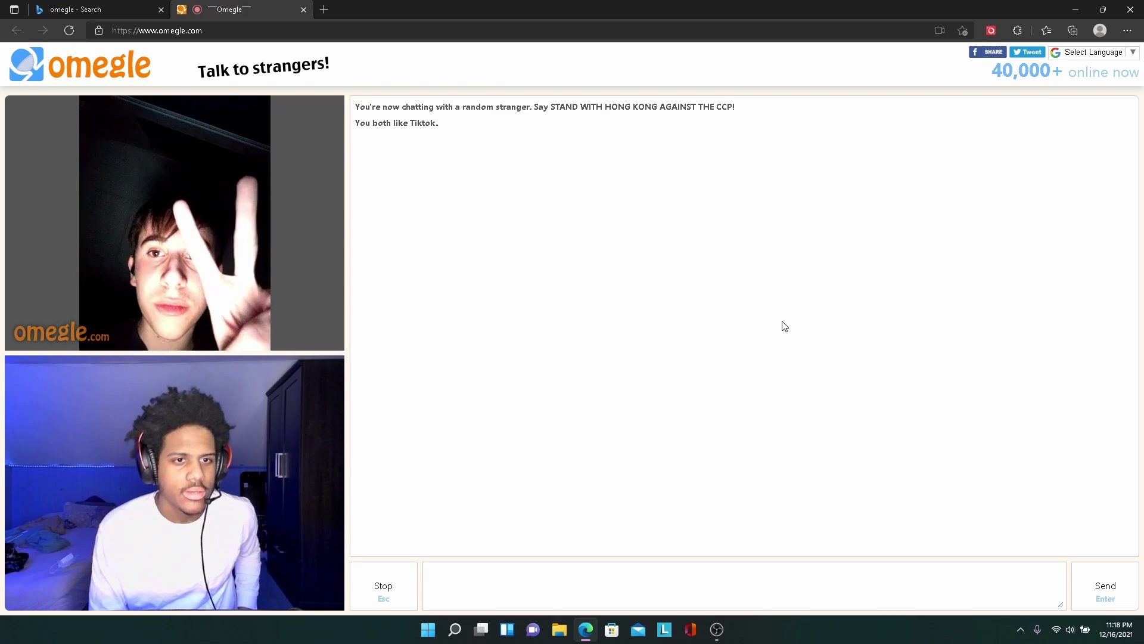
Disconnect from the current TikTok-interest stranger.
key(Escape)
key(Escape)
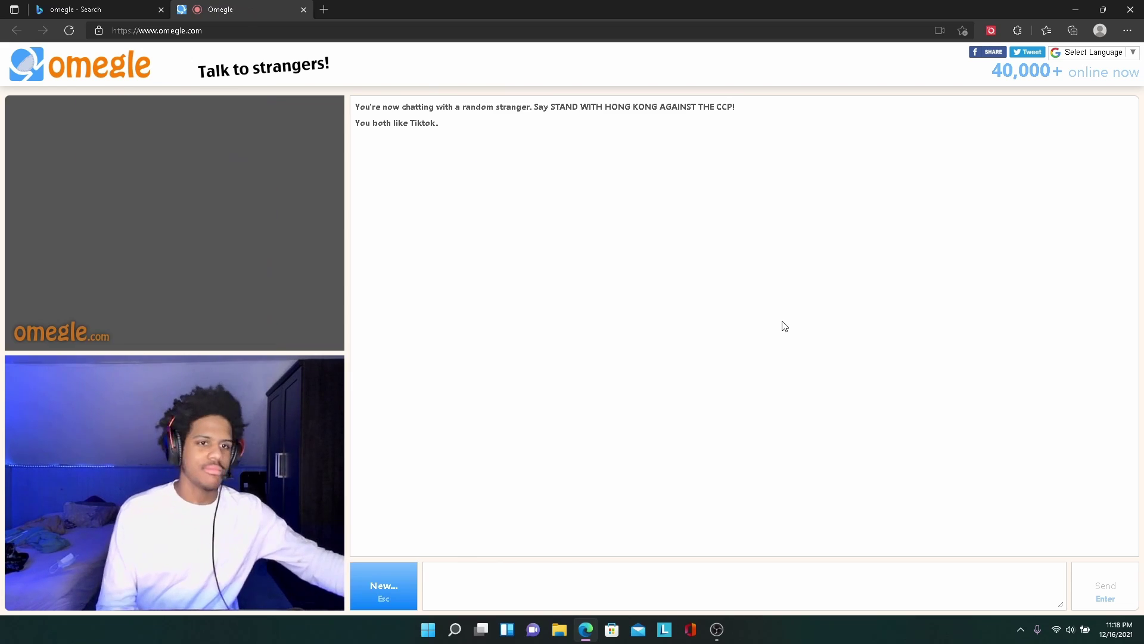